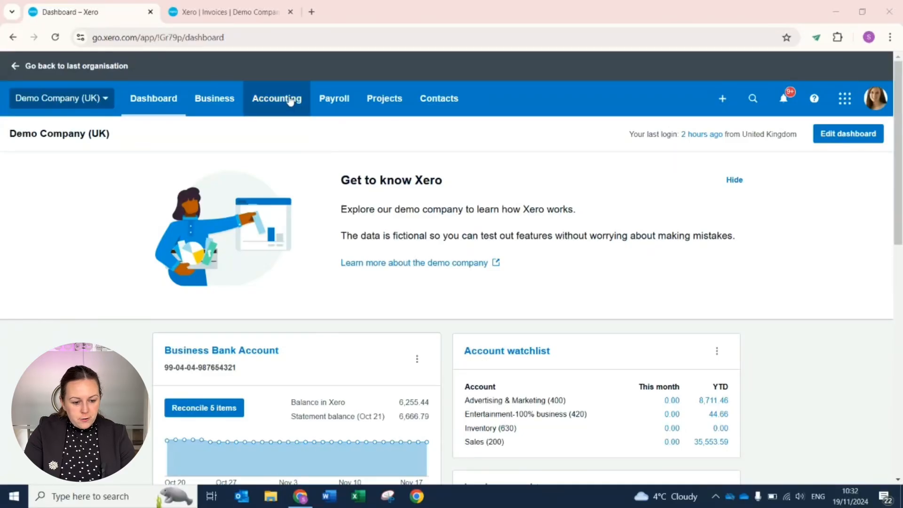
Reach the Currencies settings via Accounting > Advanced and the organisation settings link.
left_click(290, 101)
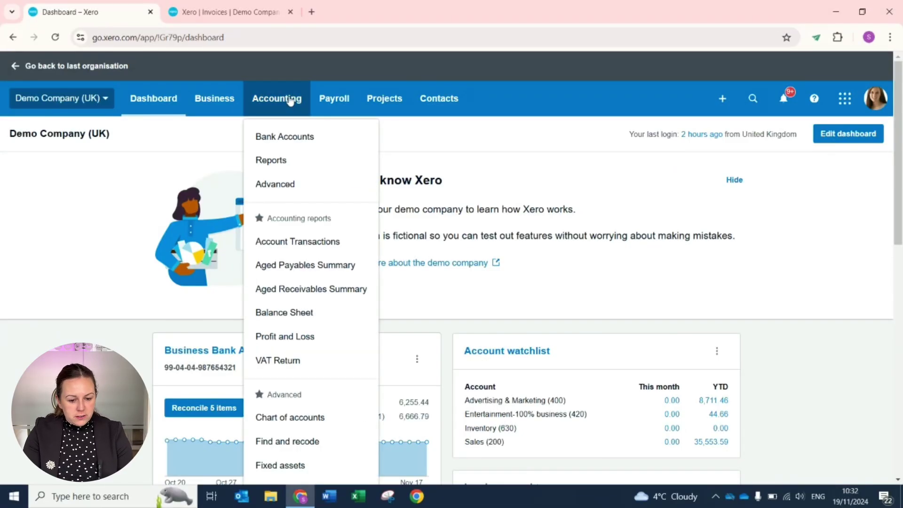
left_click(275, 185)
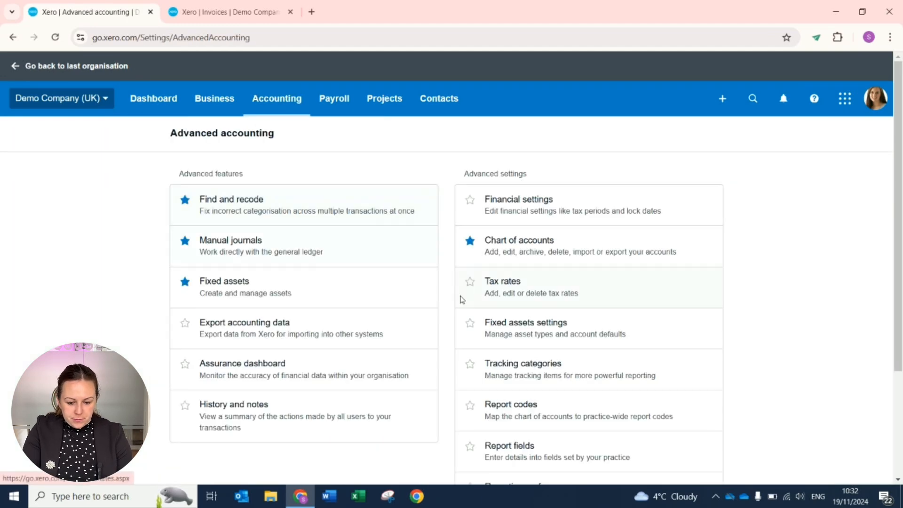
scroll(460, 299, "down", 3)
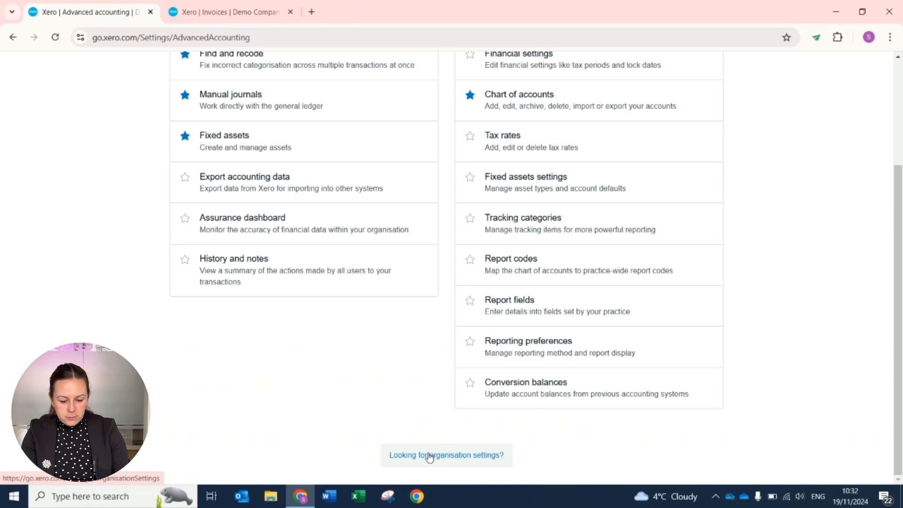
left_click(428, 454)
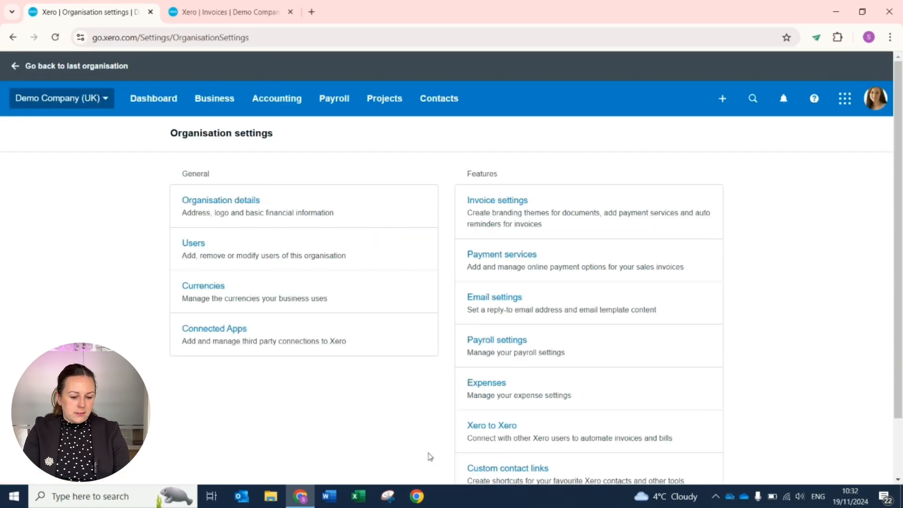
left_click(195, 287)
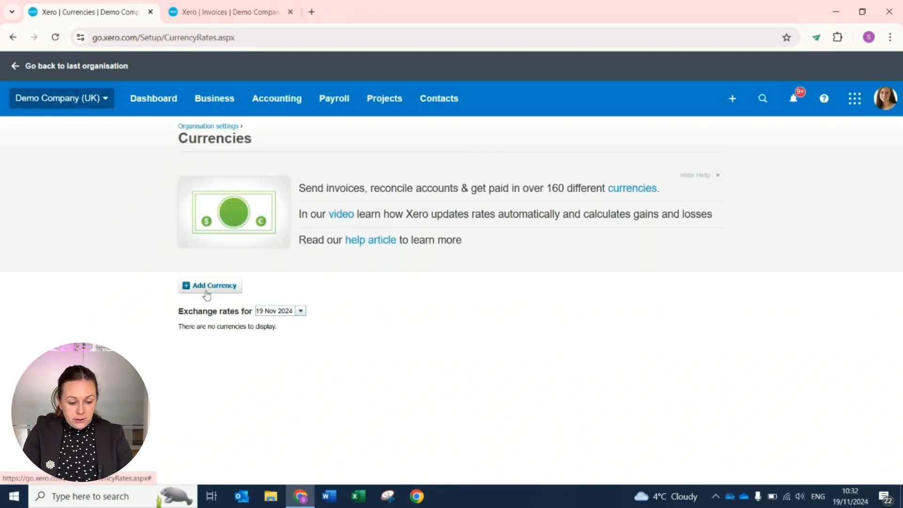
Add USD United States Dollar as a currency, listed at 1.26291 units per GBP.
left_click(206, 290)
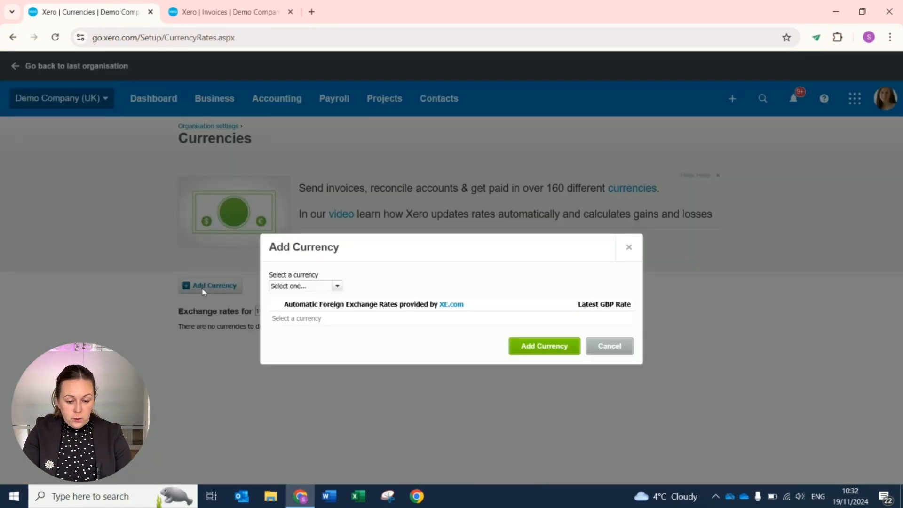
left_click(336, 286)
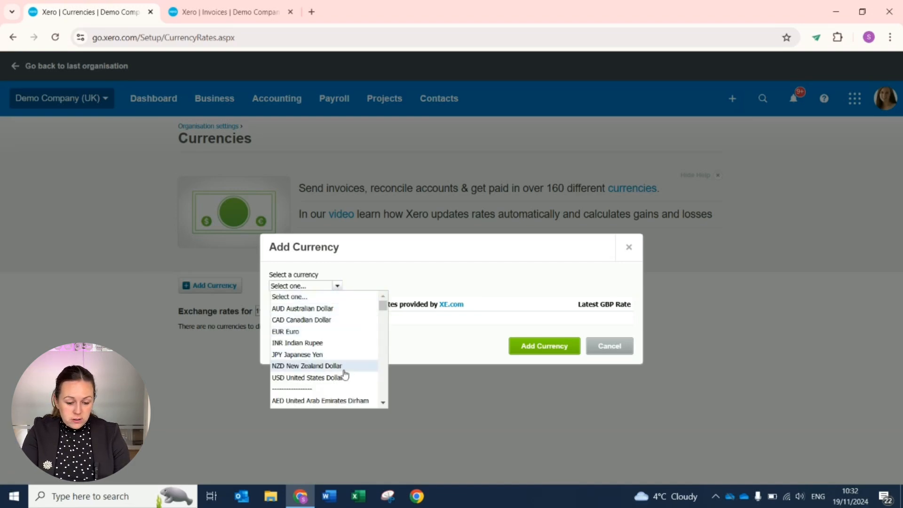
left_click(324, 378)
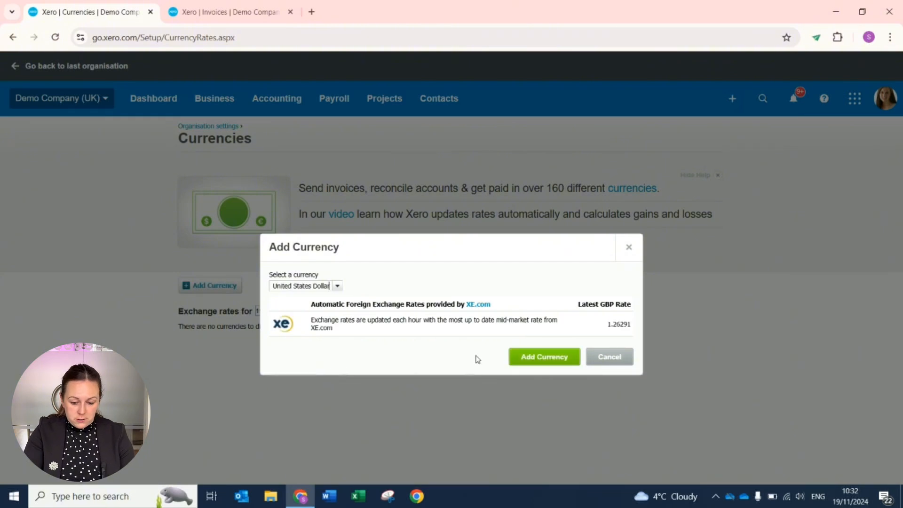
left_click(526, 359)
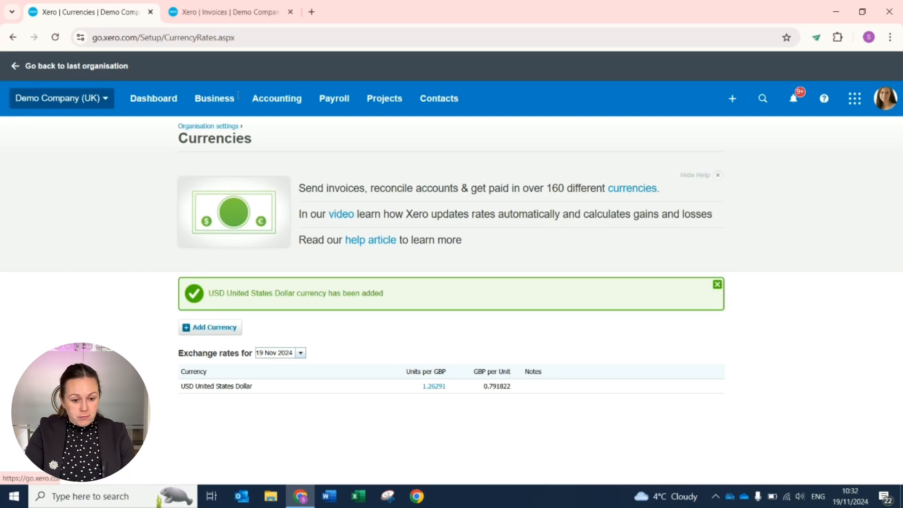
Start a new draft sales invoice, INV-0046, from the Invoices page.
left_click(235, 9)
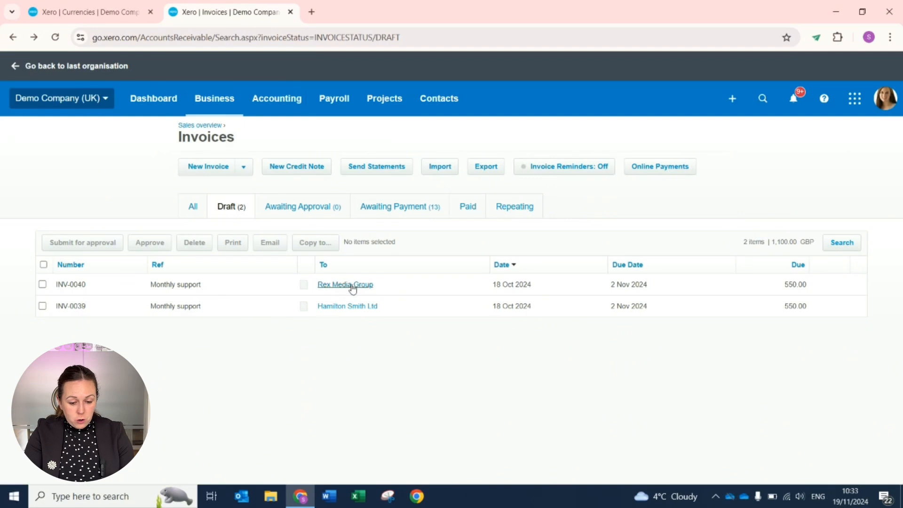
left_click(210, 168)
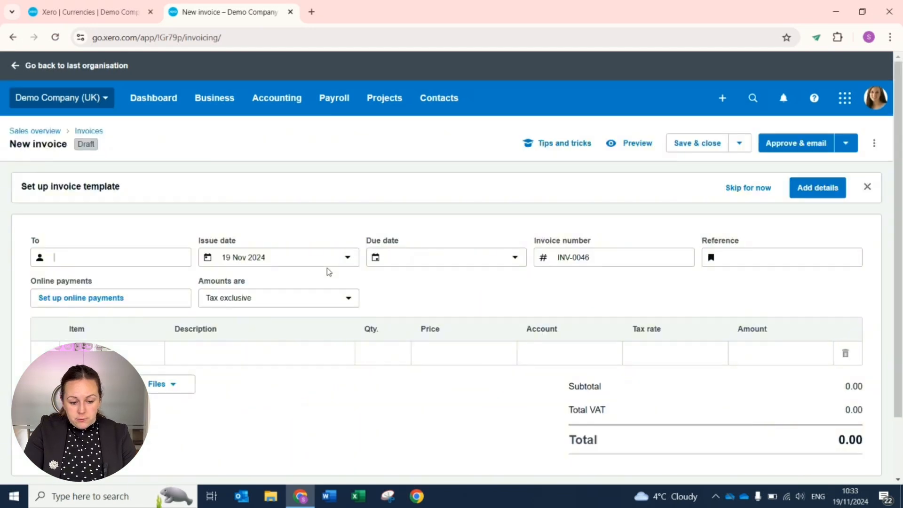
scroll(327, 268, "down", 1)
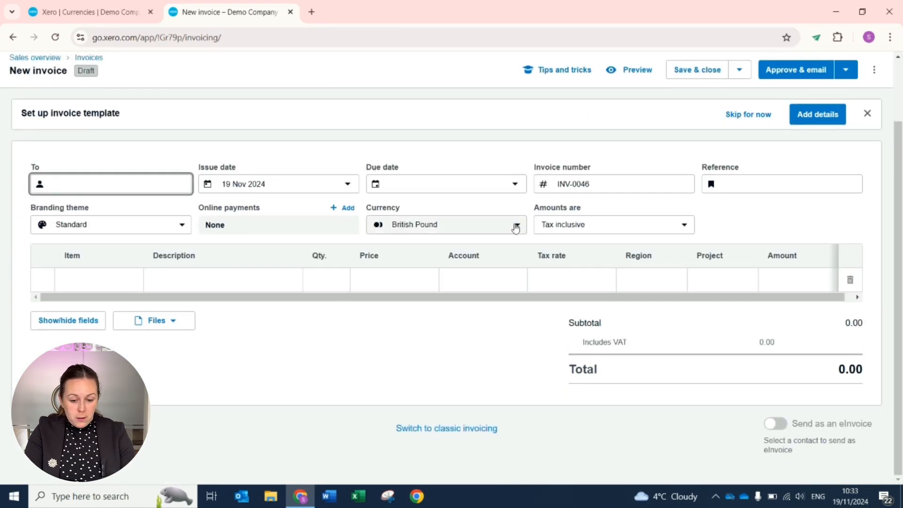
Set the invoice currency to USD United States Dollar so the total shows in USD.
left_click(515, 225)
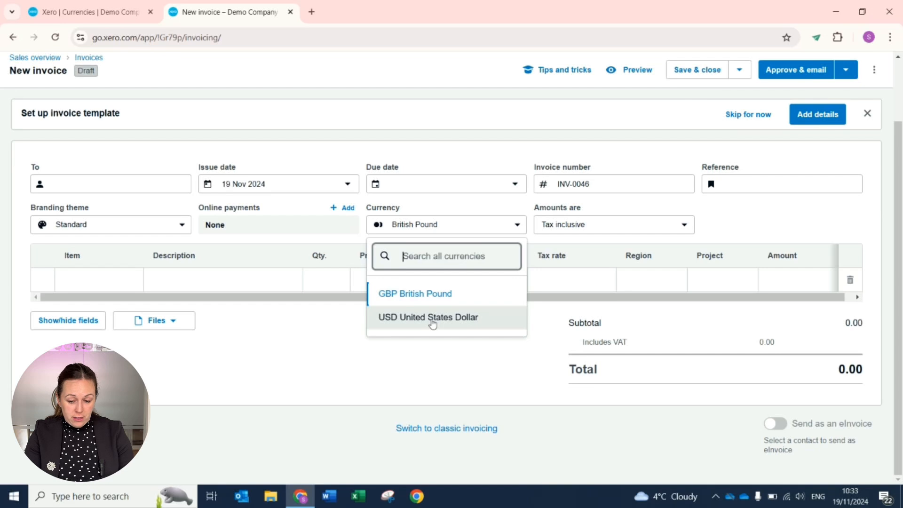
left_click(433, 319)
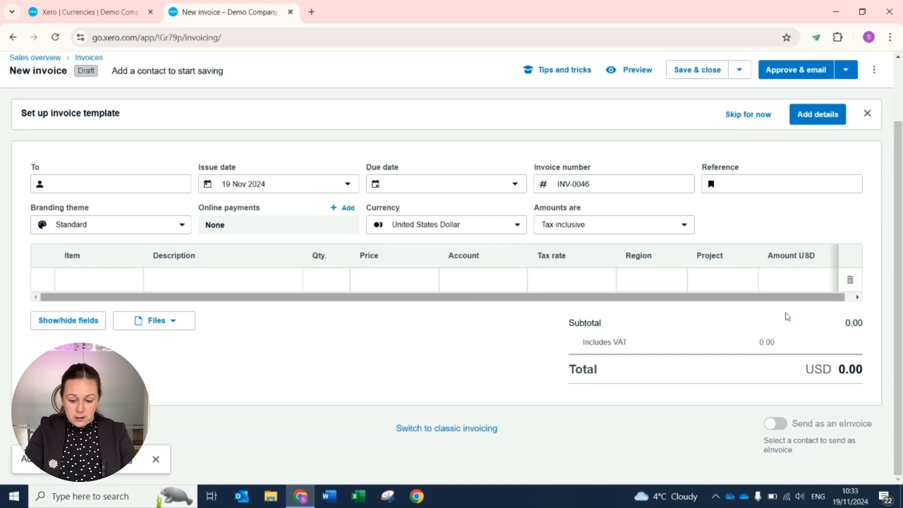